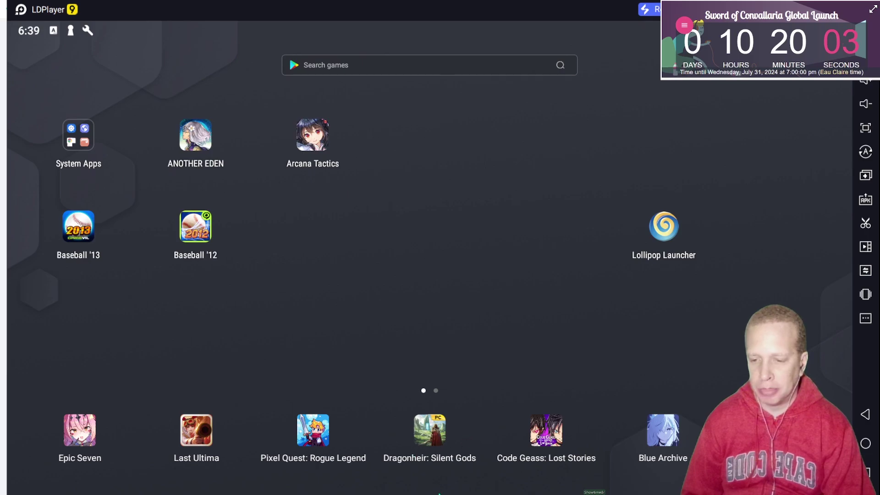
Step: Open the Android settings and examine the storage usage of the ANOTHER EDEN app
{"action": "left_click", "coordinate": [71, 141]}
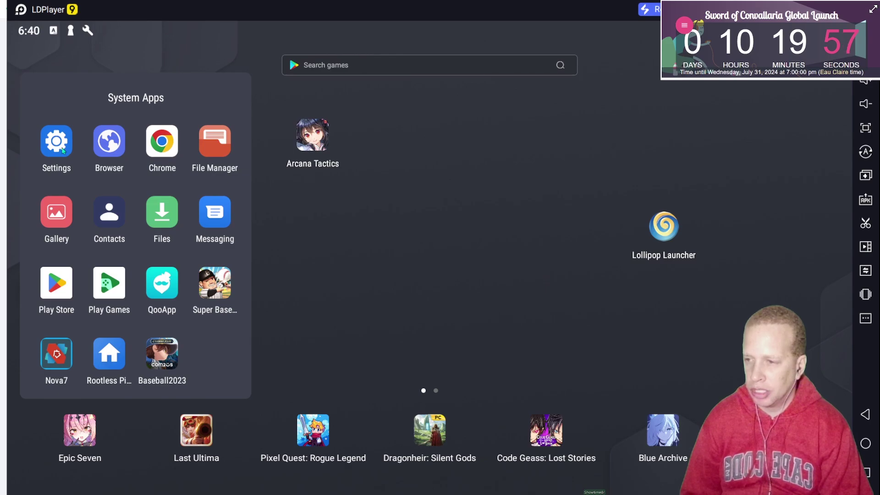
{"action": "left_click", "coordinate": [57, 142]}
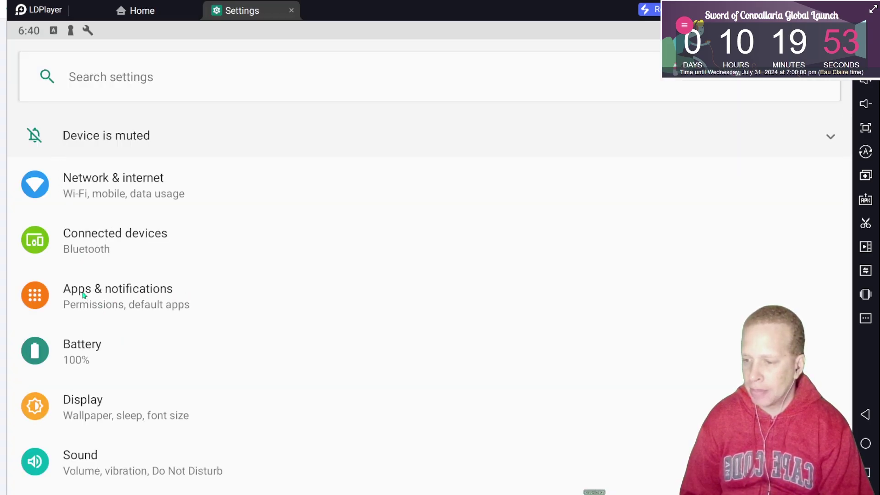
{"action": "left_click", "coordinate": [101, 285]}
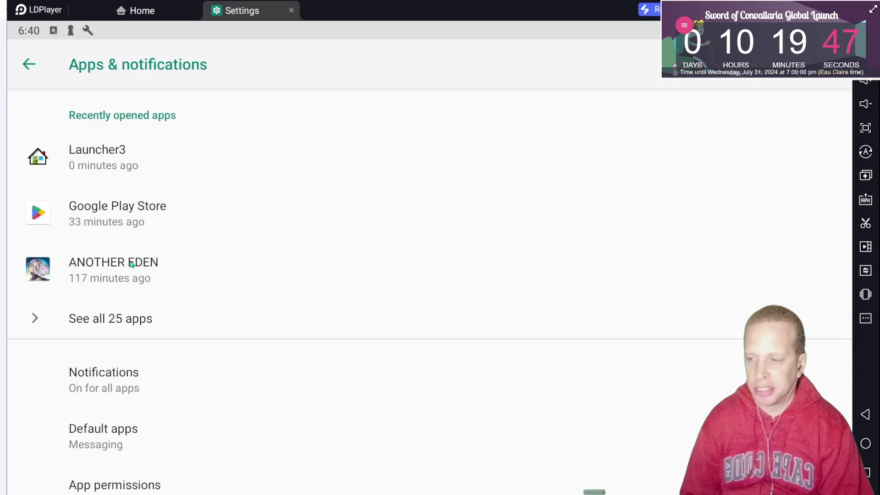
{"action": "left_click", "coordinate": [95, 270]}
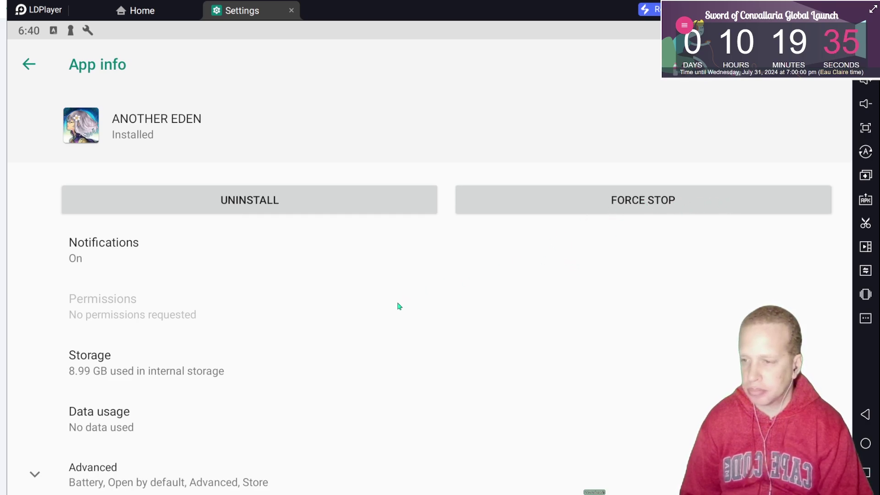
{"action": "scroll", "coordinate": [397, 305], "scroll_direction": "down", "scroll_amount": 1}
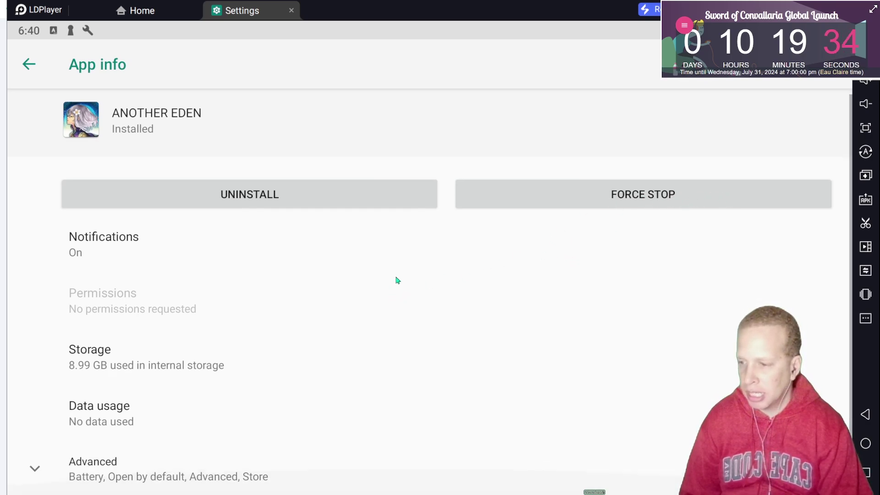
{"action": "left_click", "coordinate": [89, 363]}
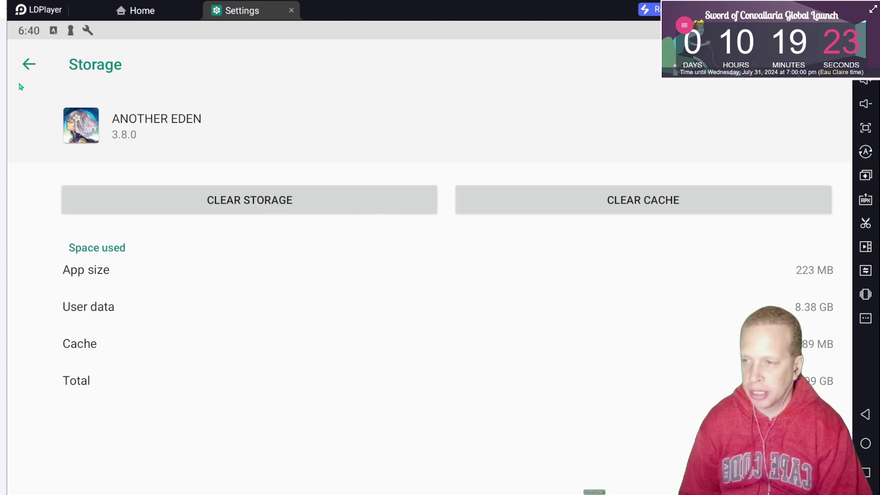
Step: Leave the app's storage details, close Settings to return to the home screen, and take the emulator out of full screen
{"action": "left_click", "coordinate": [27, 66]}
{"action": "left_click", "coordinate": [28, 68]}
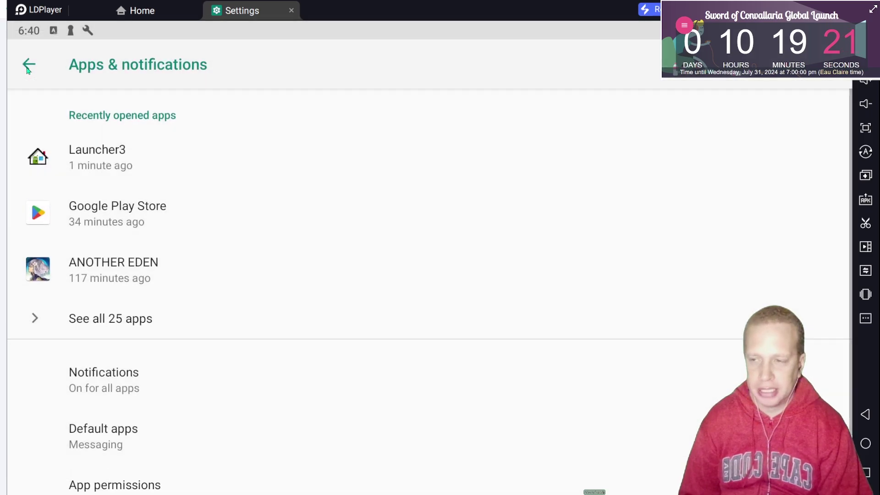
{"action": "left_click", "coordinate": [27, 68]}
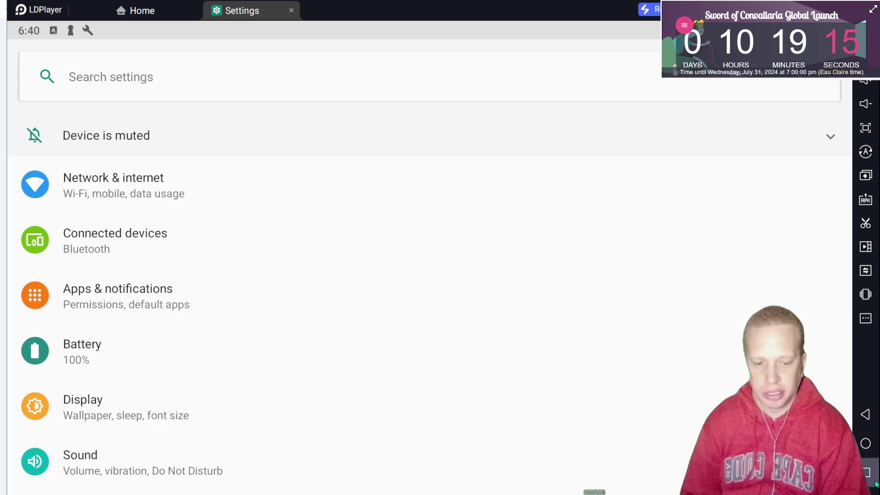
{"action": "left_click", "coordinate": [873, 482]}
{"action": "left_click_drag", "start_coordinate": [472, 357], "coordinate": [646, 285]}
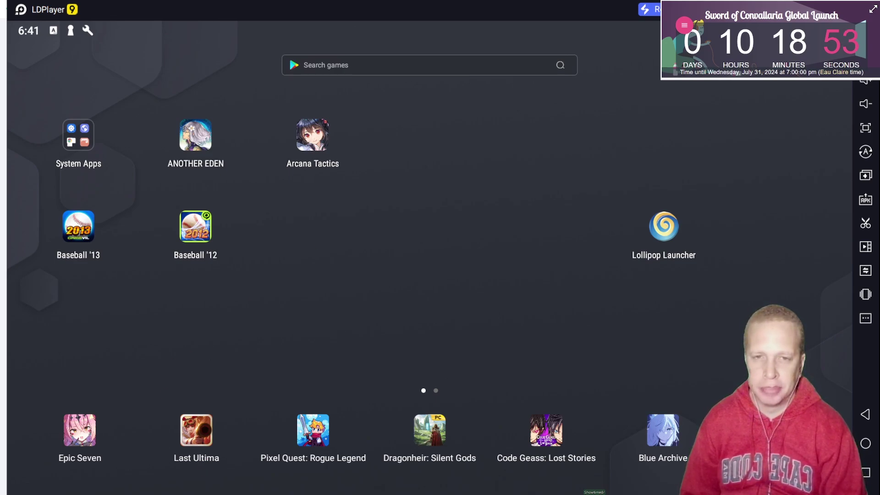
{"action": "key", "text": "F11"}
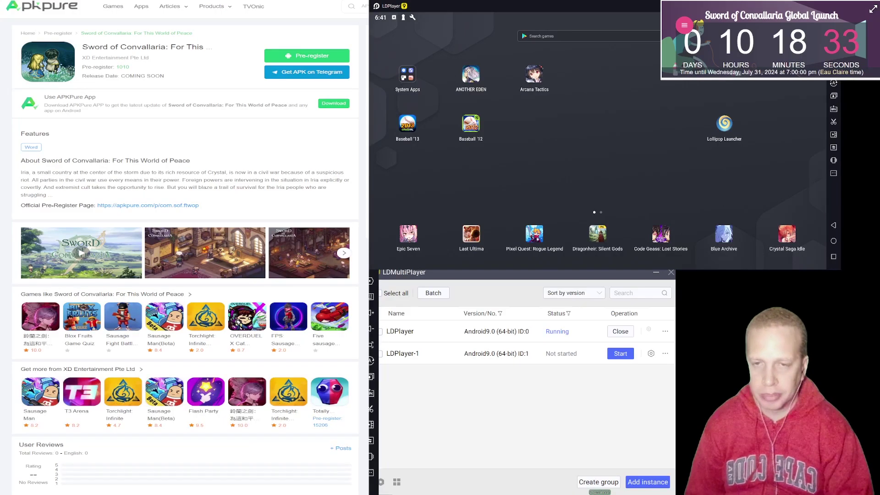
Step: Bring LDMultiPlayer to the front and look through the management options of the LDPlayer instance
{"action": "left_click", "coordinate": [501, 421]}
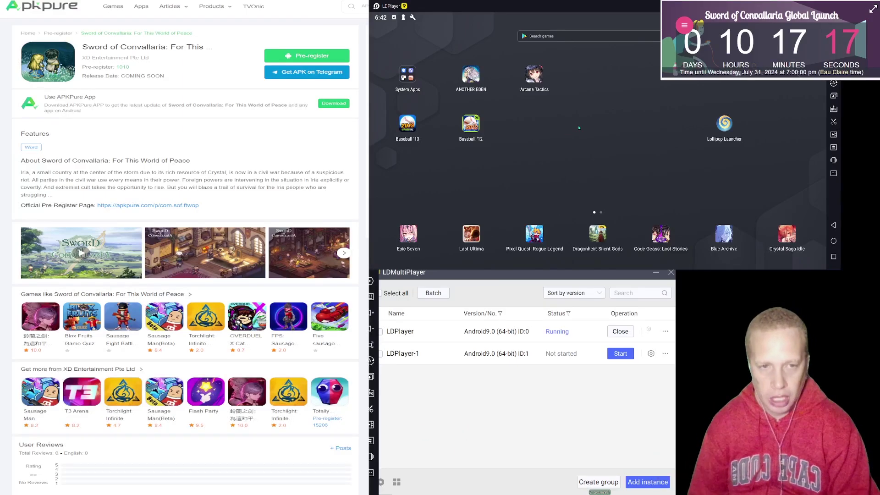
{"action": "left_click", "coordinate": [447, 431]}
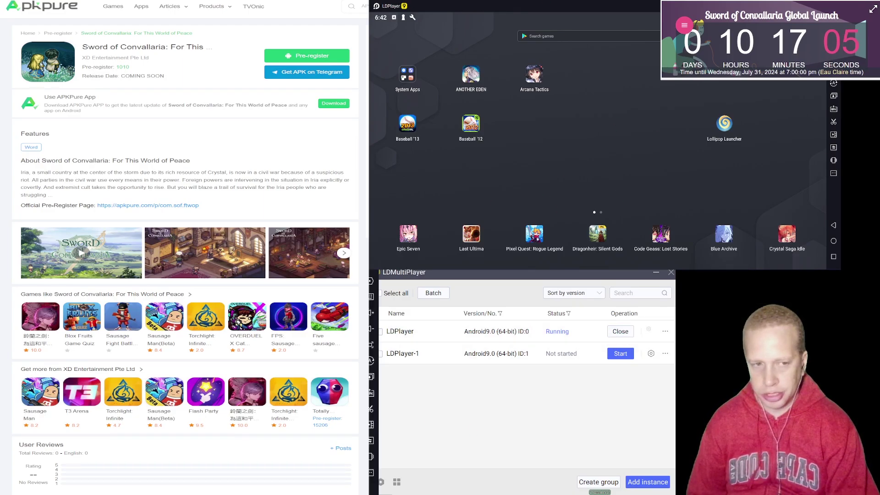
{"action": "left_click", "coordinate": [569, 464]}
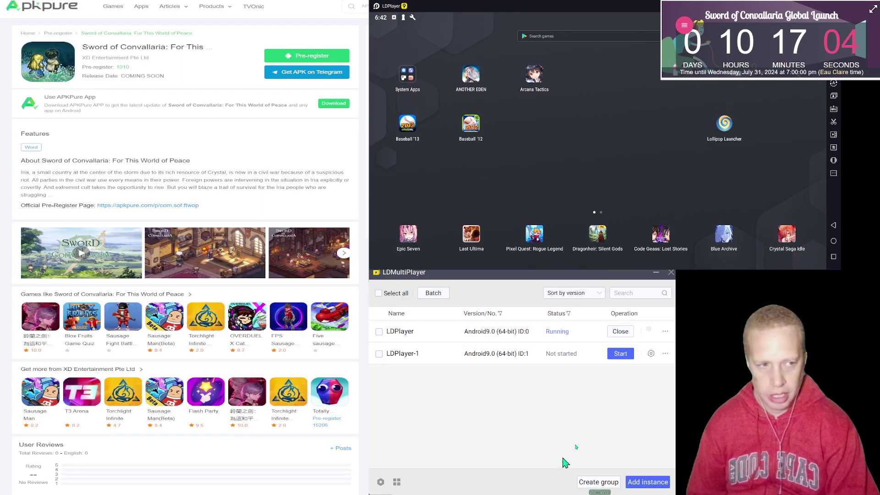
{"action": "left_click", "coordinate": [665, 331]}
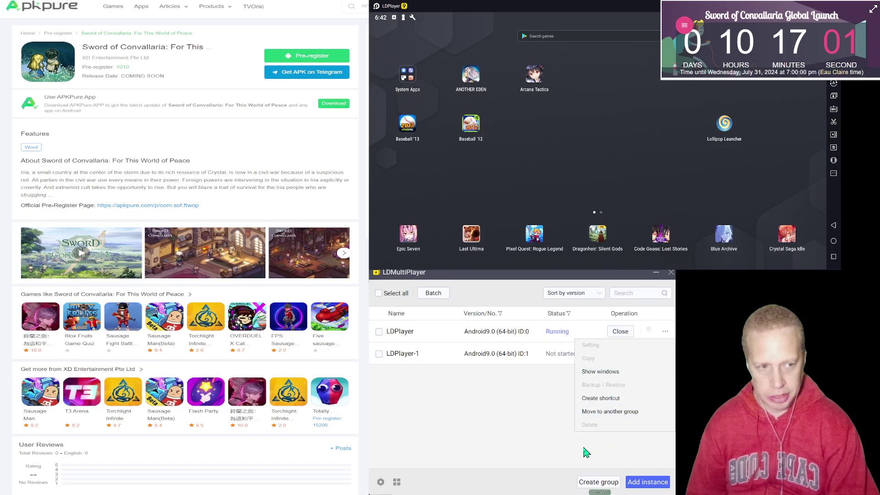
{"action": "left_click", "coordinate": [442, 431]}
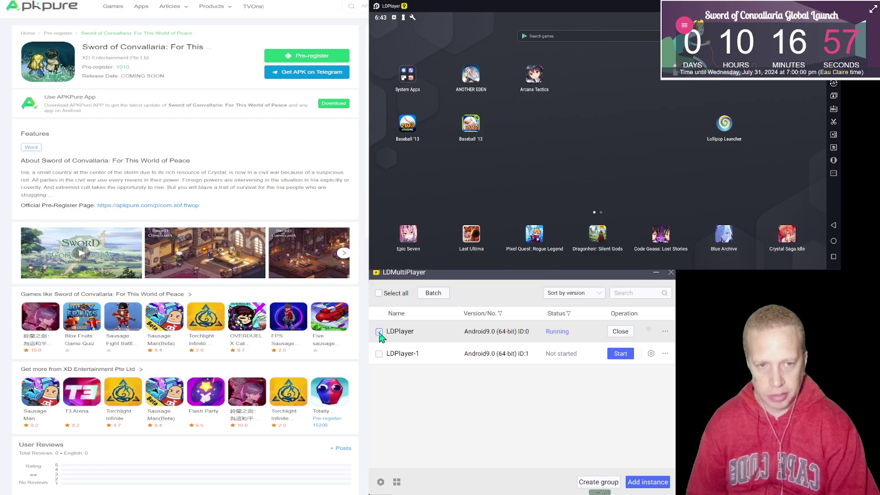
Step: Try to clone the LDPlayer instance from the multi-instance manager
{"action": "left_click", "coordinate": [654, 484]}
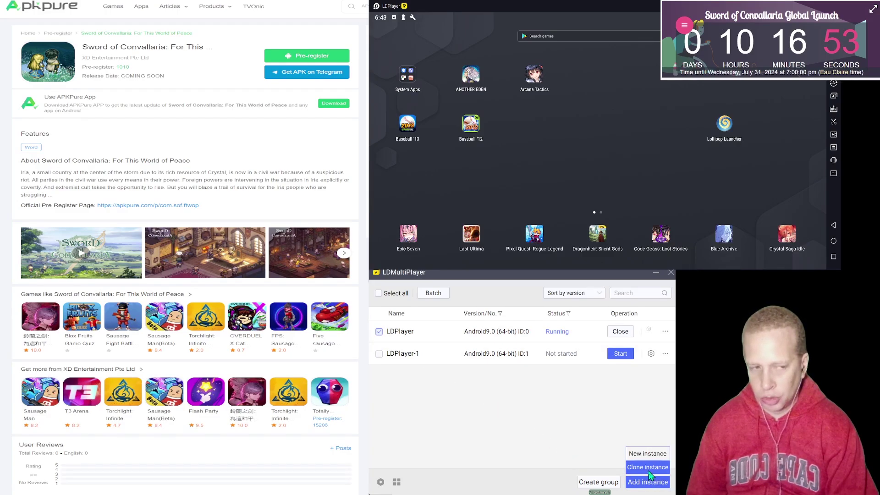
{"action": "left_click", "coordinate": [649, 472]}
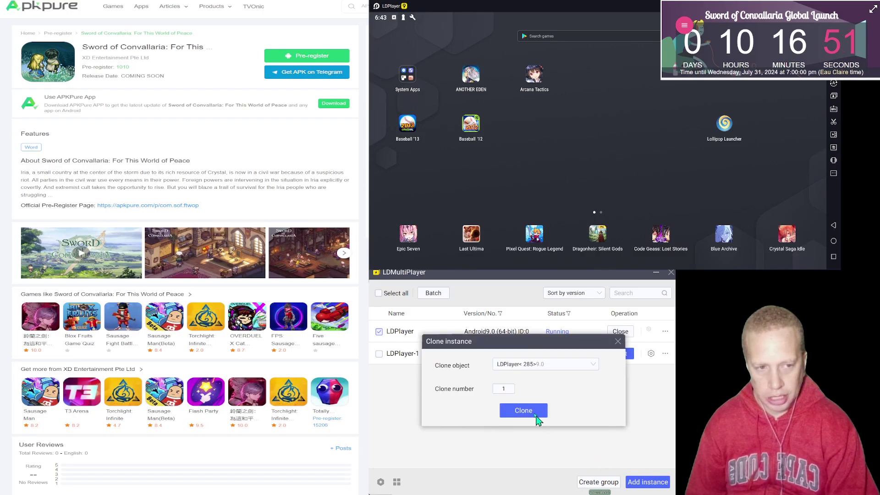
{"action": "left_click", "coordinate": [506, 388]}
{"action": "type", "text": "454"}
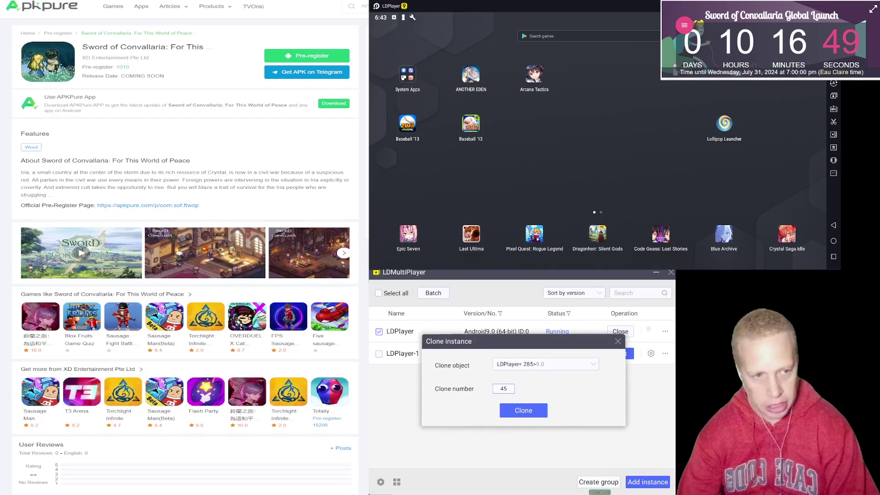
{"action": "key", "text": "BackSpace"}
{"action": "key", "text": "BackSpace"}
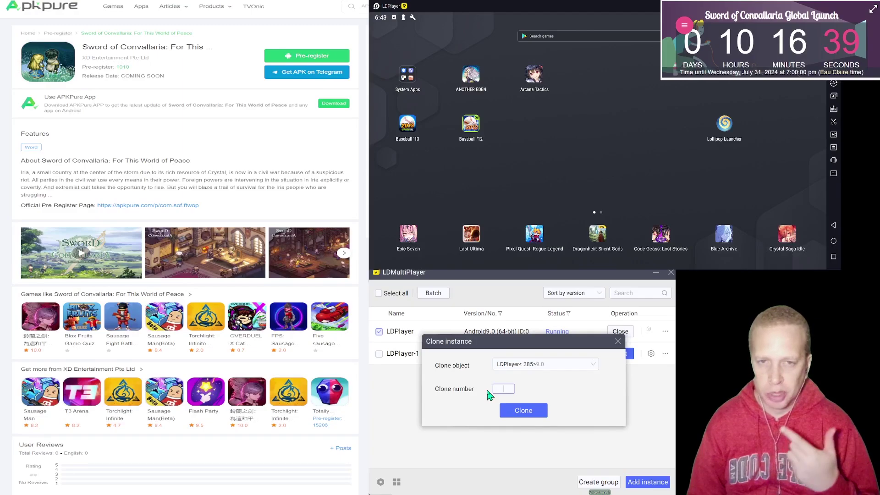
{"action": "left_click", "coordinate": [530, 416]}
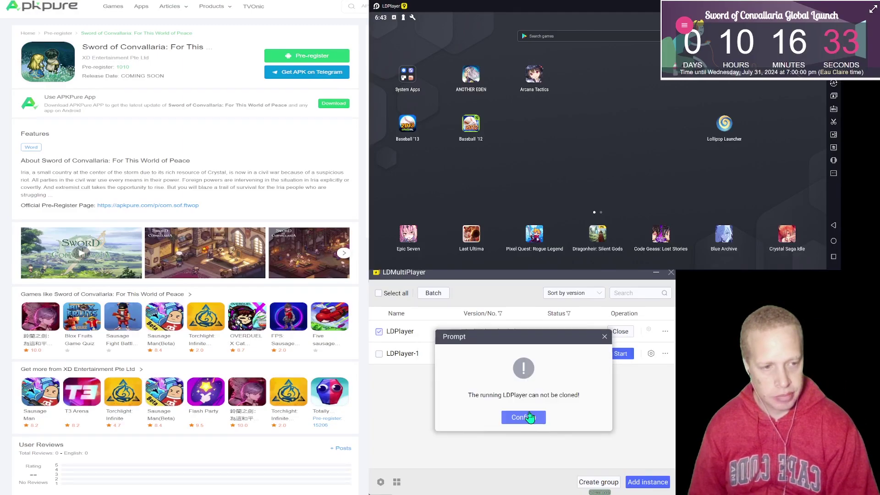
{"action": "left_click", "coordinate": [529, 418]}
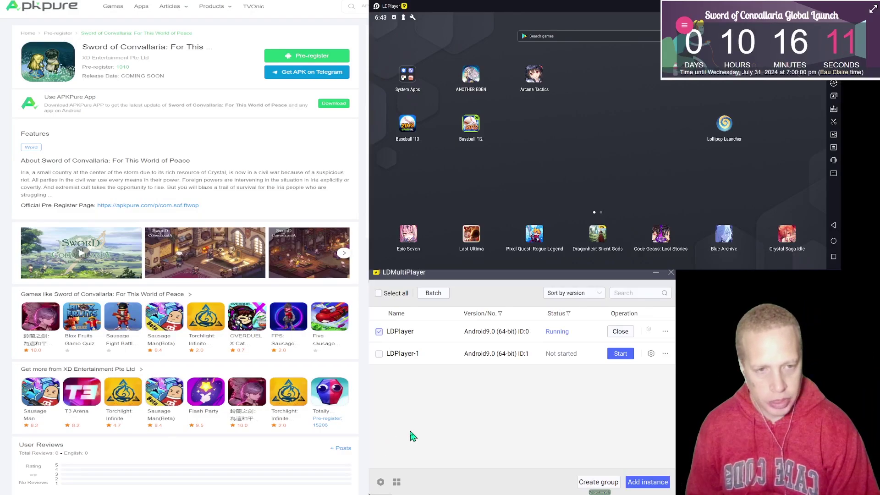
Step: Look through the management options of the LDPlayer-1 instance, including copy, backup and delete
{"action": "left_click", "coordinate": [665, 354]}
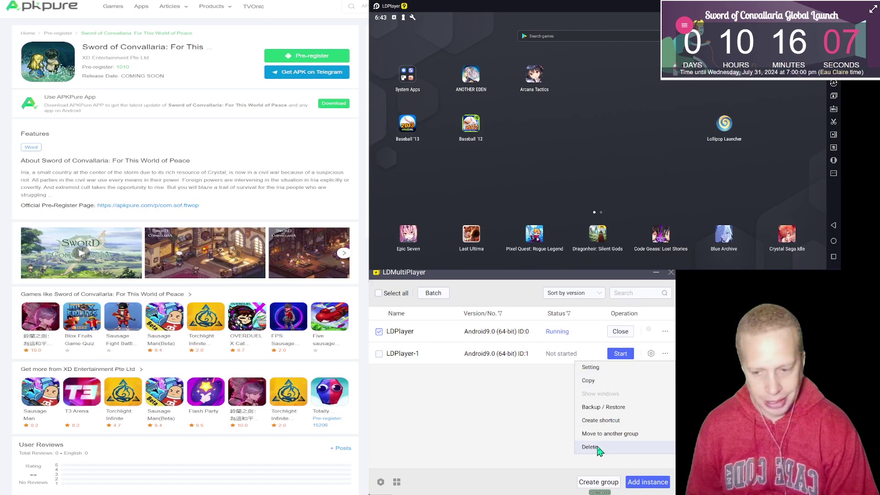
{"action": "left_click", "coordinate": [508, 411]}
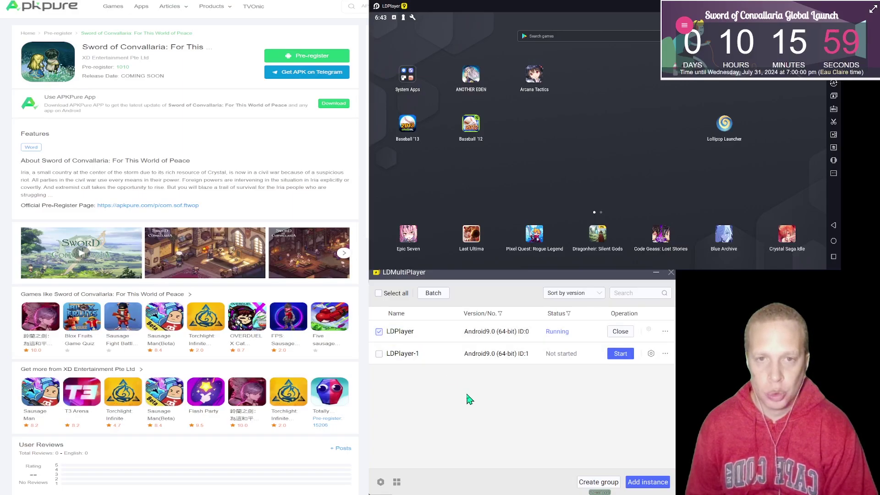
{"action": "left_click", "coordinate": [621, 354]}
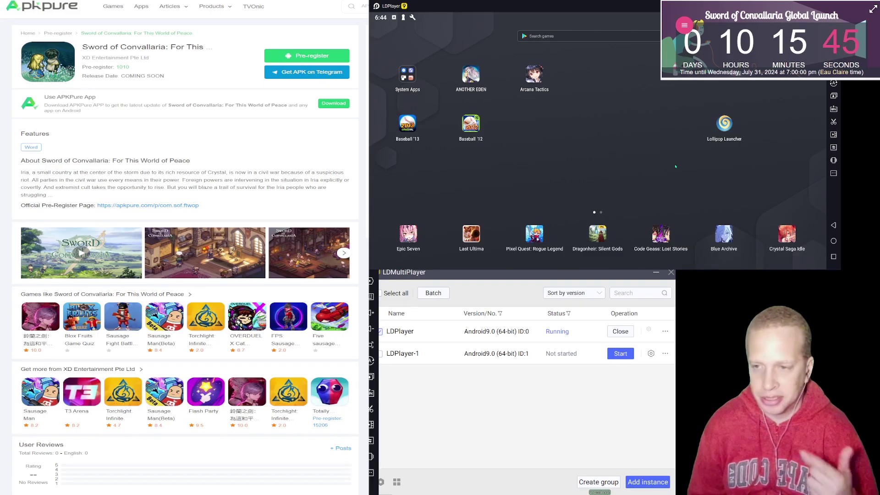
{"action": "left_click", "coordinate": [545, 439]}
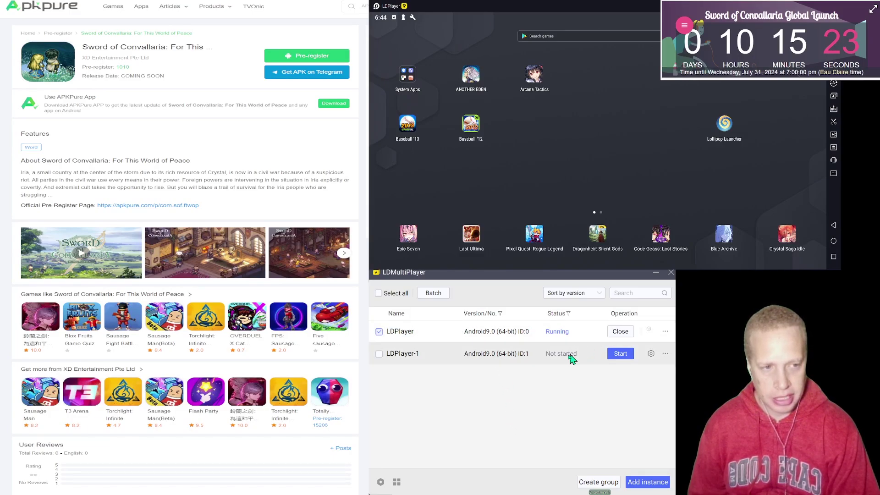
{"action": "left_click", "coordinate": [424, 356]}
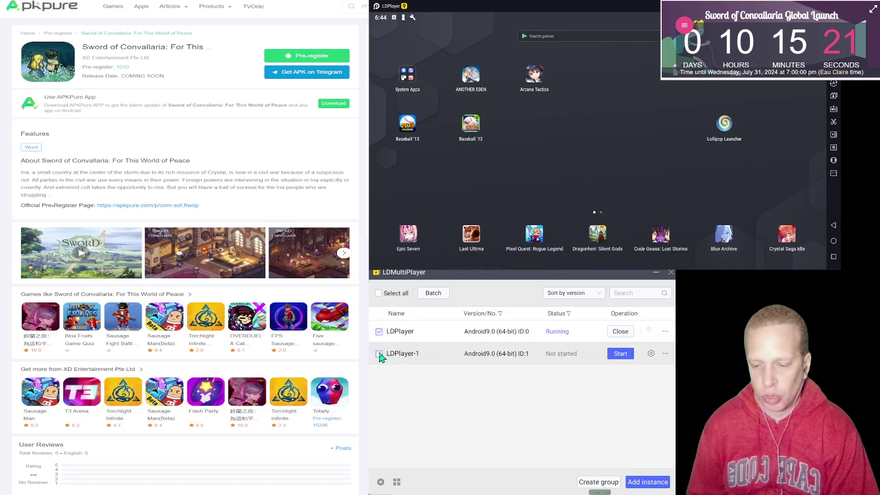
{"action": "key", "text": "Return"}
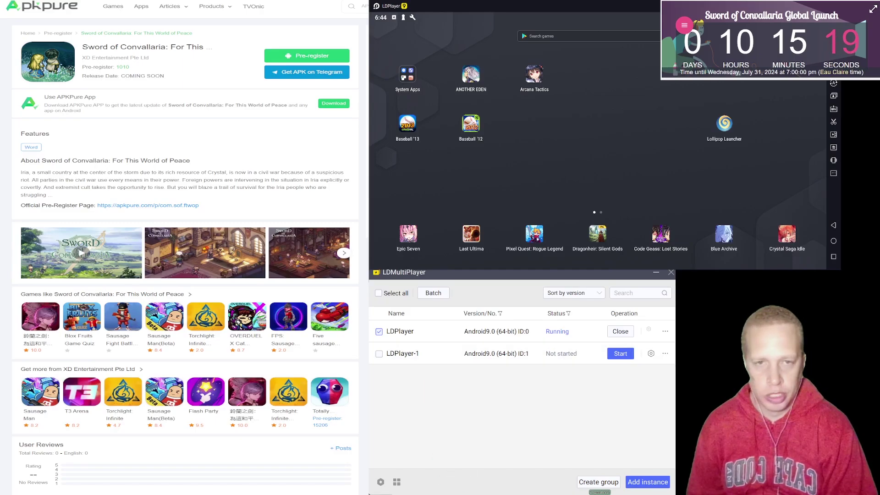